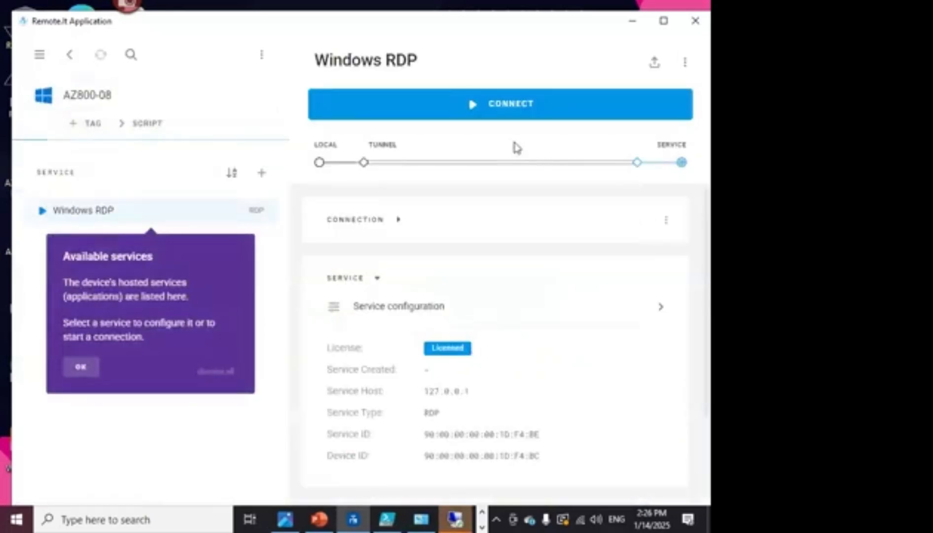
- Start AZ800-08's RDP tunnel, dismiss the error and the AZ8 Remote Desktop window, then return to the device list
click(499, 113)
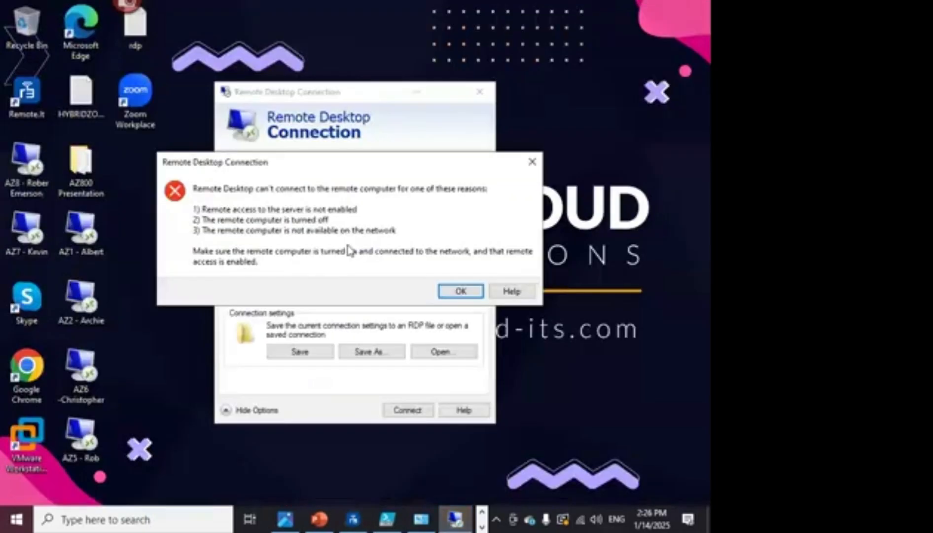
key(Return)
double_click(42, 178)
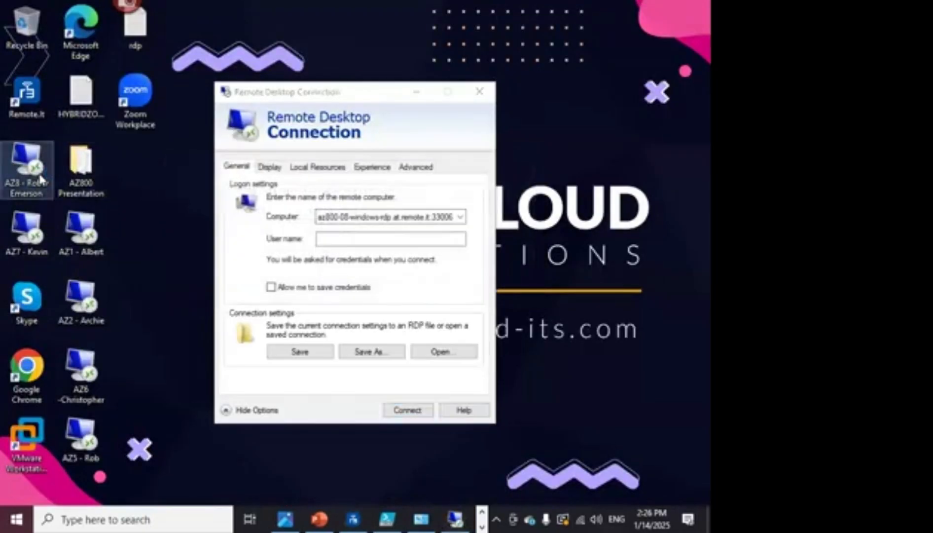
click(480, 92)
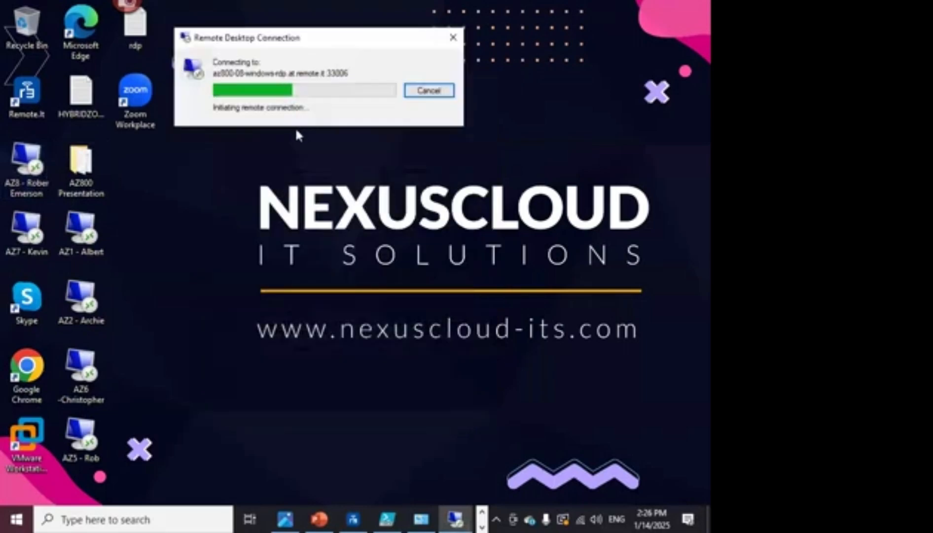
mouse_move(352, 518)
click(357, 494)
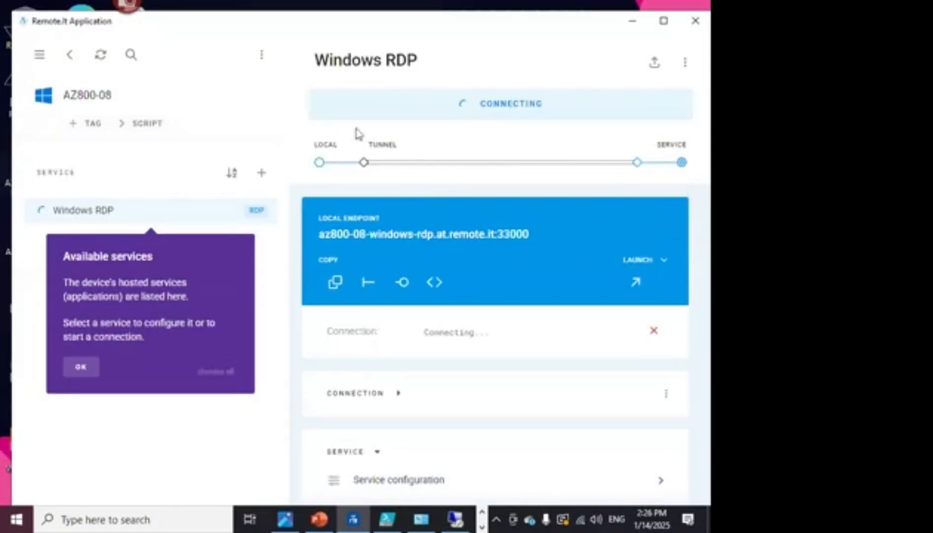
click(70, 55)
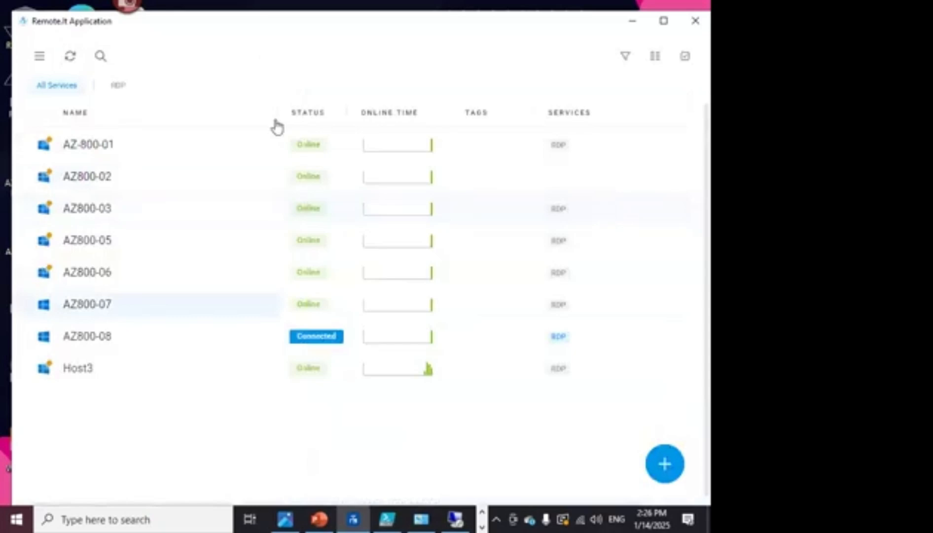
- Launch AZ800-08's Remote Desktop session through the tunnel, cancel sign-in, then open AZ800-07's Windows RDP service
click(546, 337)
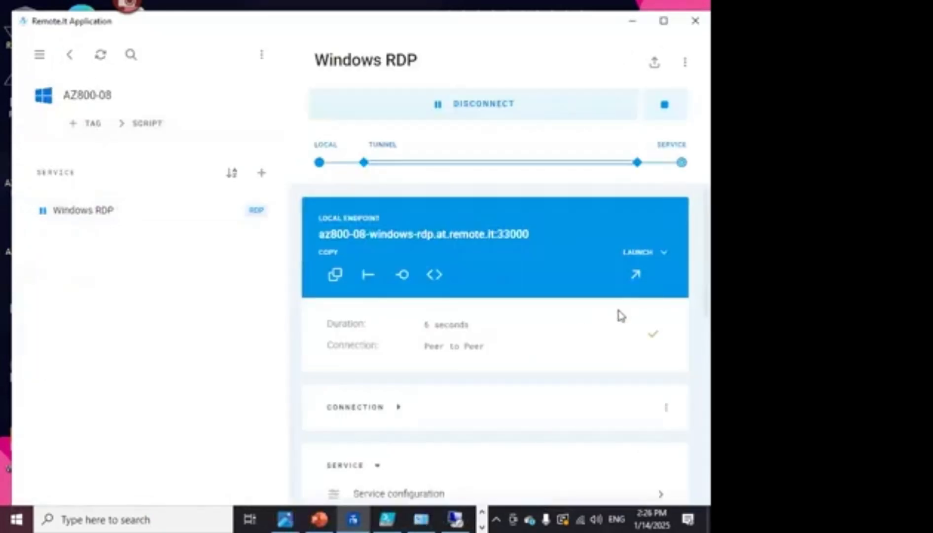
click(637, 285)
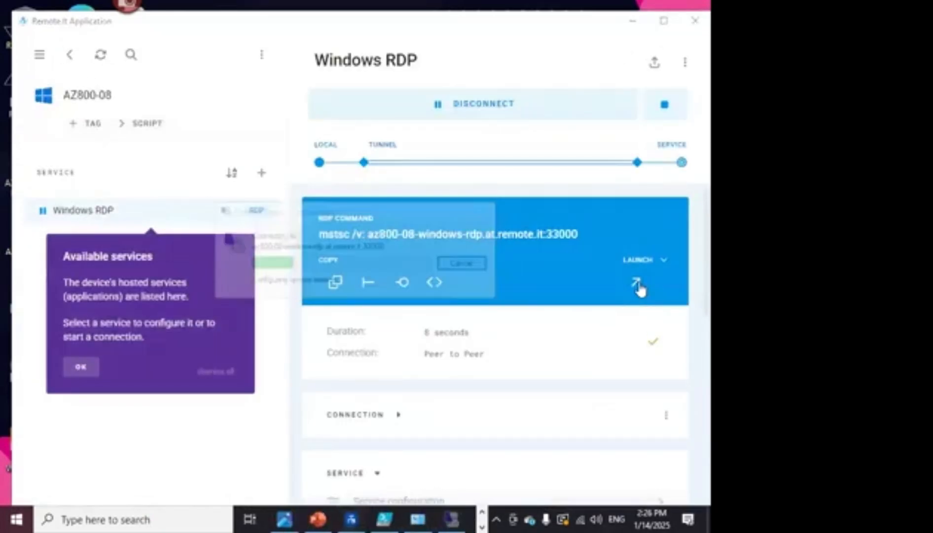
click(426, 353)
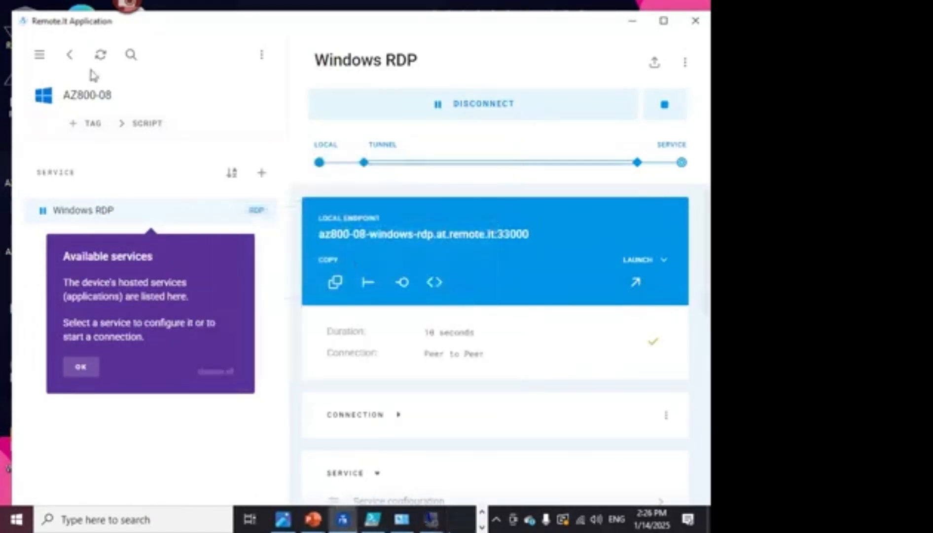
click(69, 59)
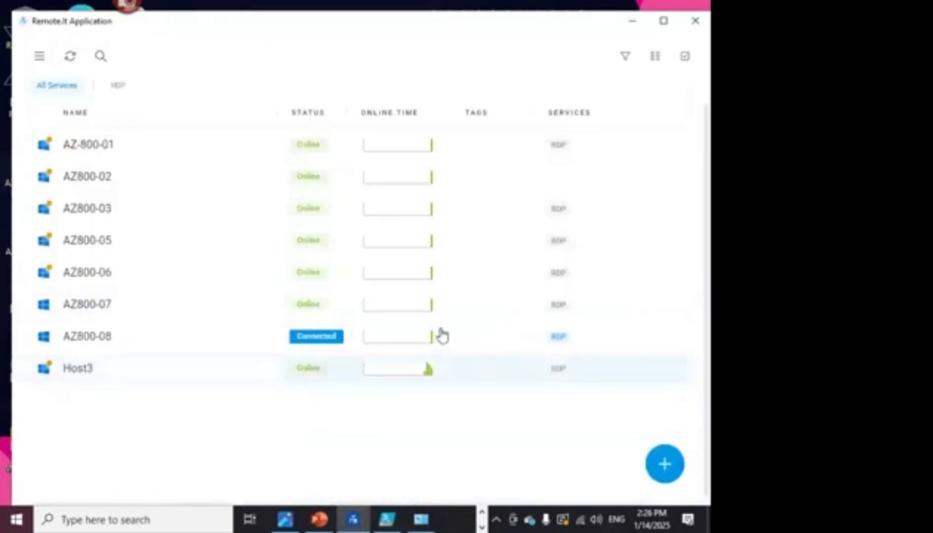
click(469, 312)
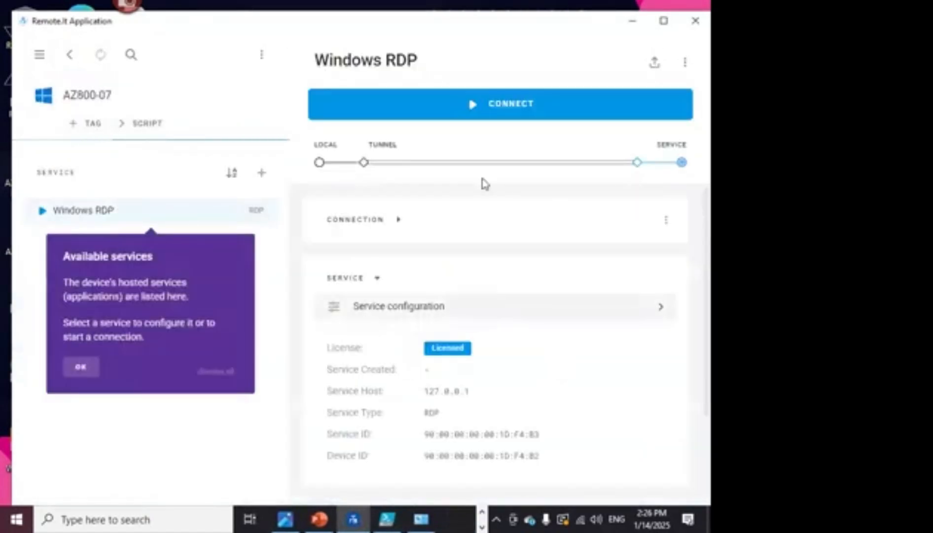
- Connect AZ800-07's RDP tunnel on port 33001 and launch Remote Desktop, dismissing tutorial tips, sign-in and error
click(488, 112)
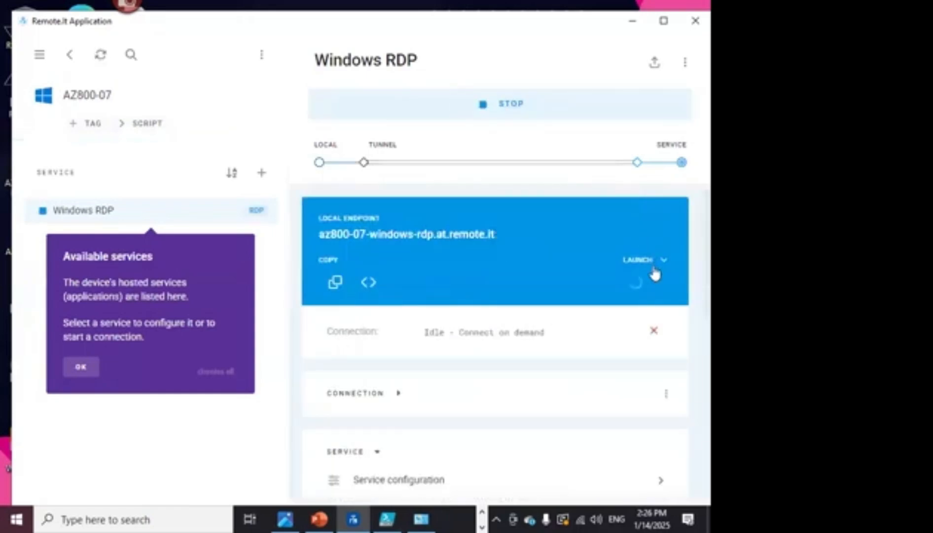
click(635, 283)
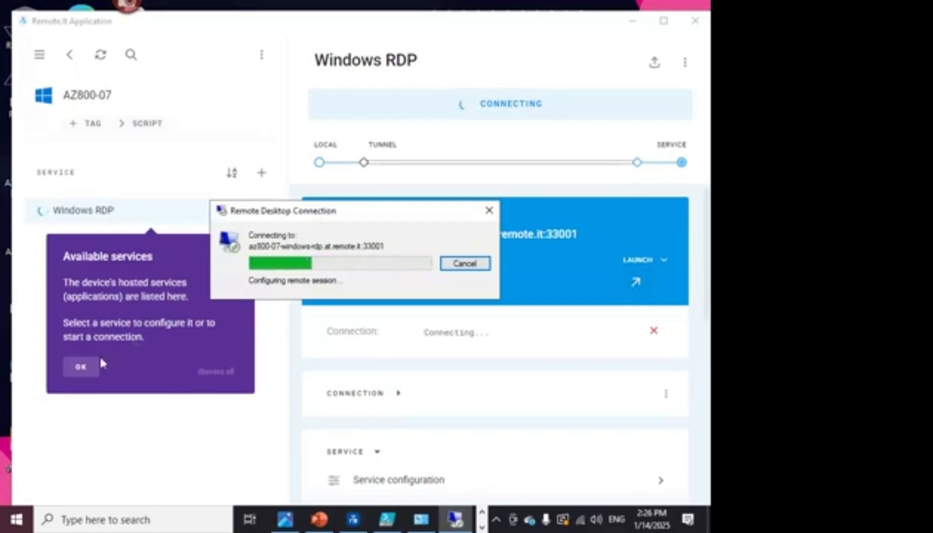
click(90, 369)
click(434, 257)
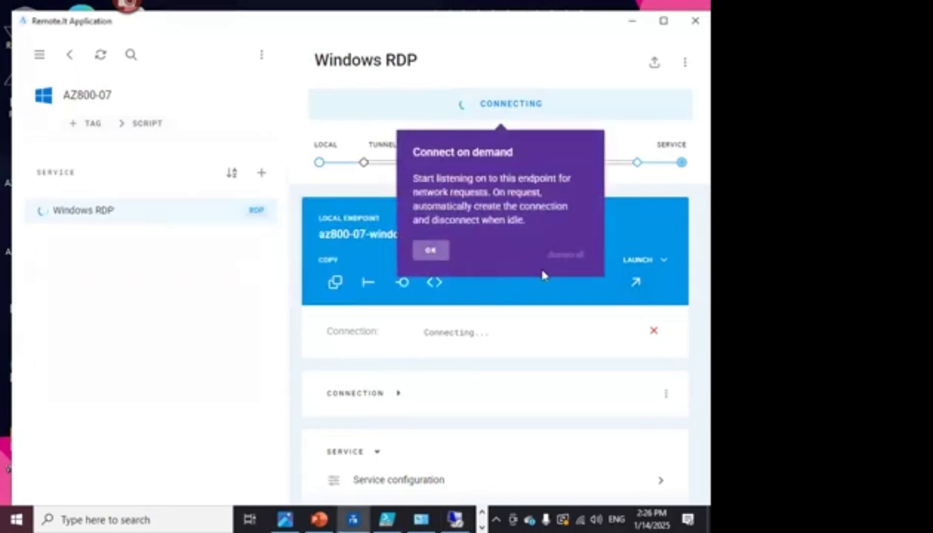
click(436, 458)
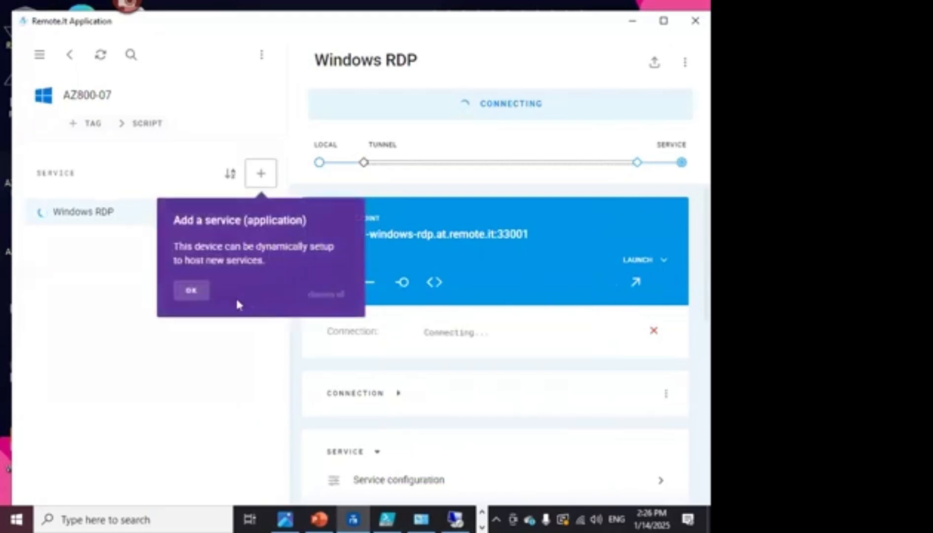
click(192, 291)
click(637, 282)
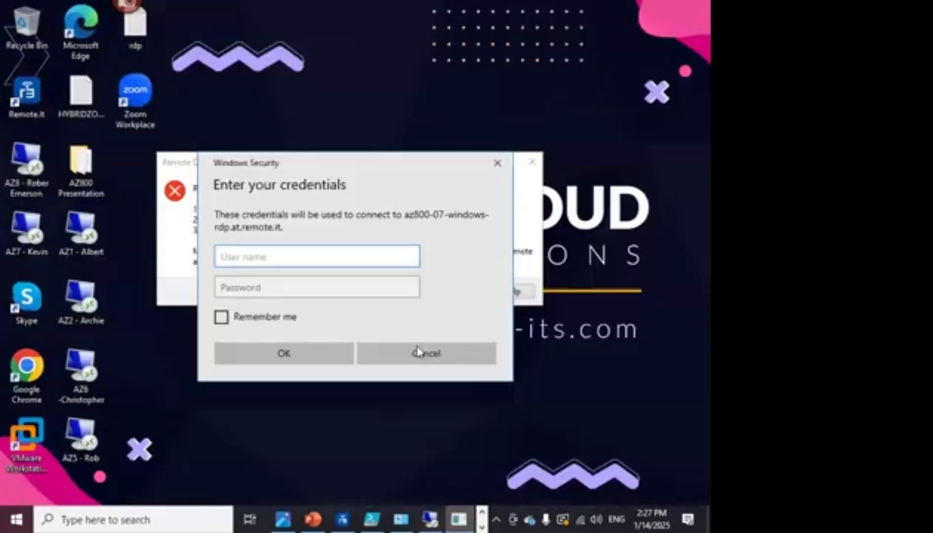
click(418, 351)
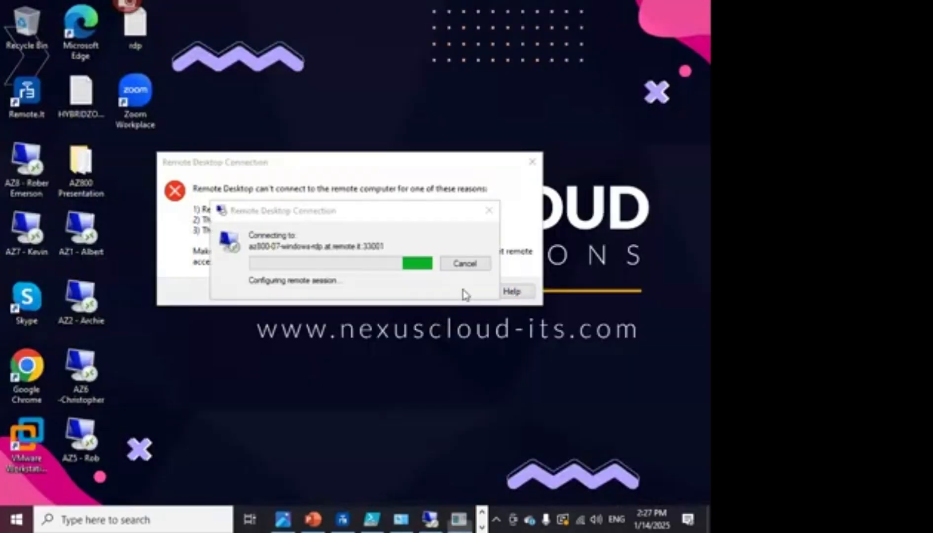
click(461, 292)
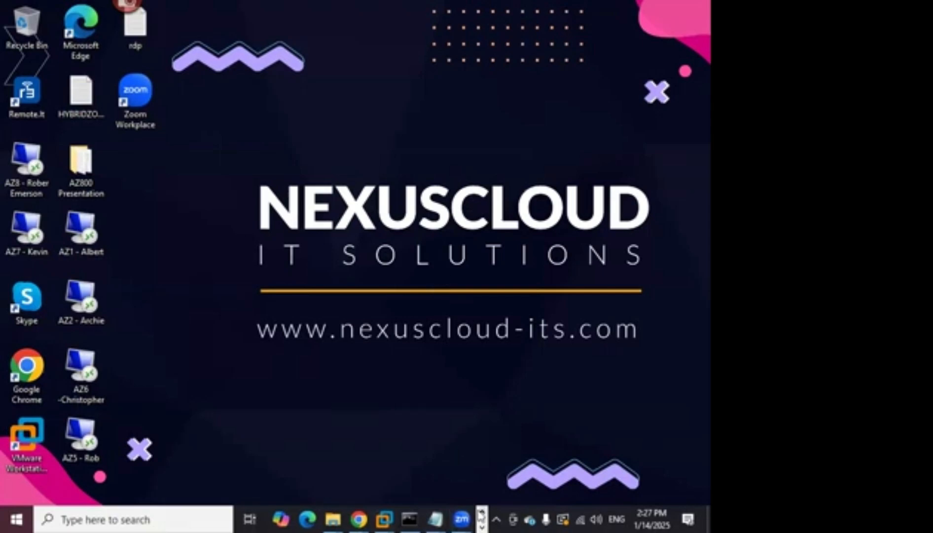
- Switch to the Chrome window showing remote.it's v3.35.4 Windows downloads for x86, x86_64 and ARM64
click(465, 518)
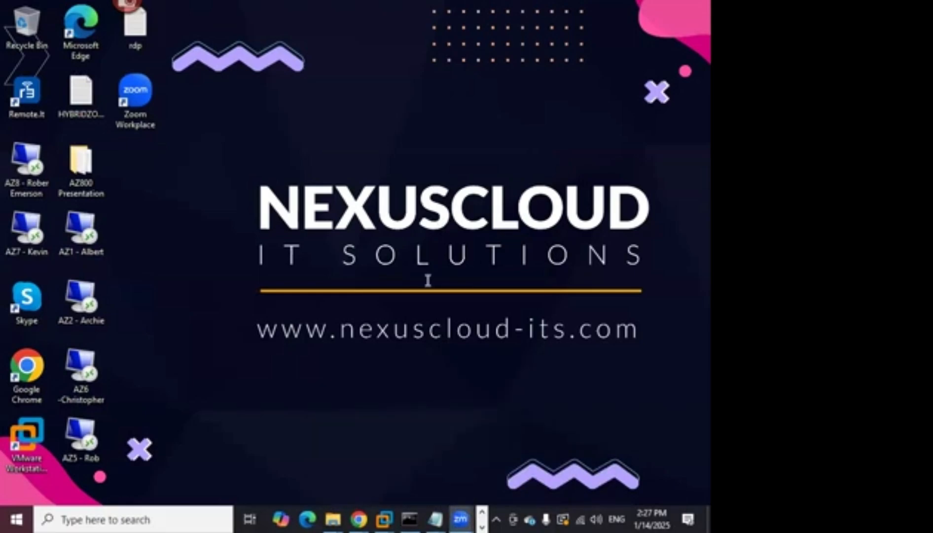
mouse_move(361, 516)
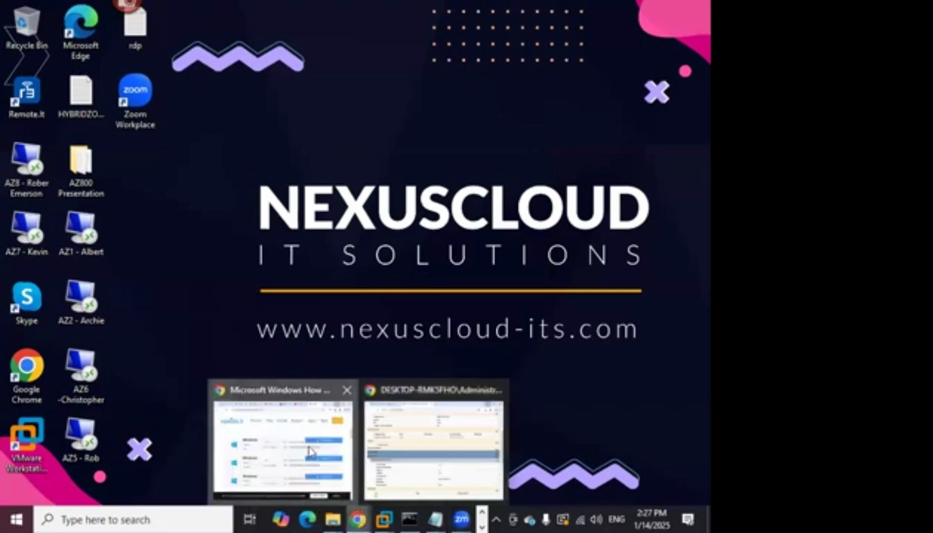
click(309, 450)
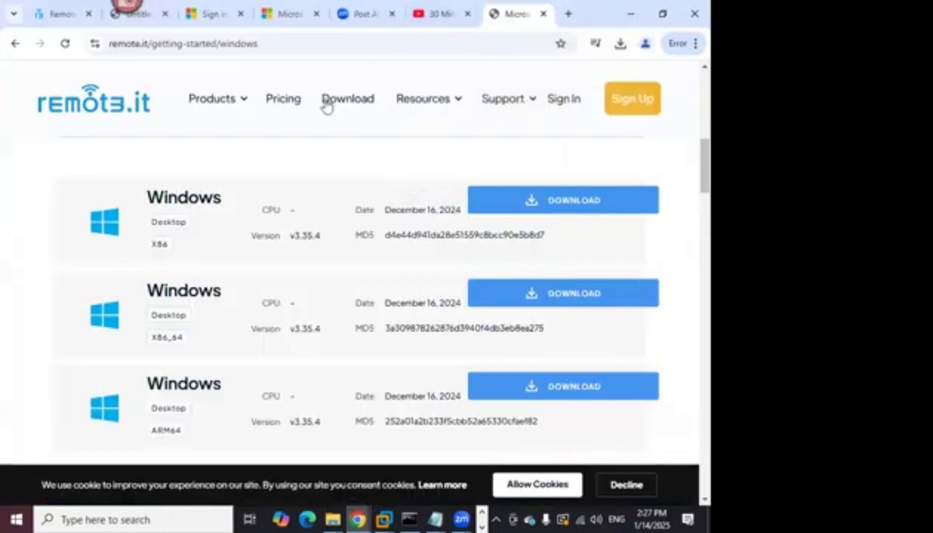
- Copy the remote.it Windows download page address from Chrome's address bar
click(235, 48)
right_click(235, 49)
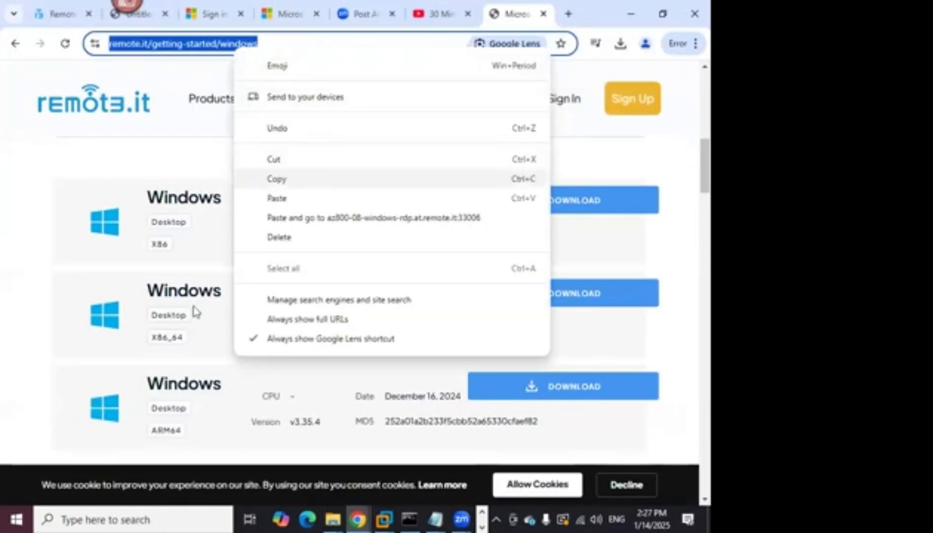
click(228, 328)
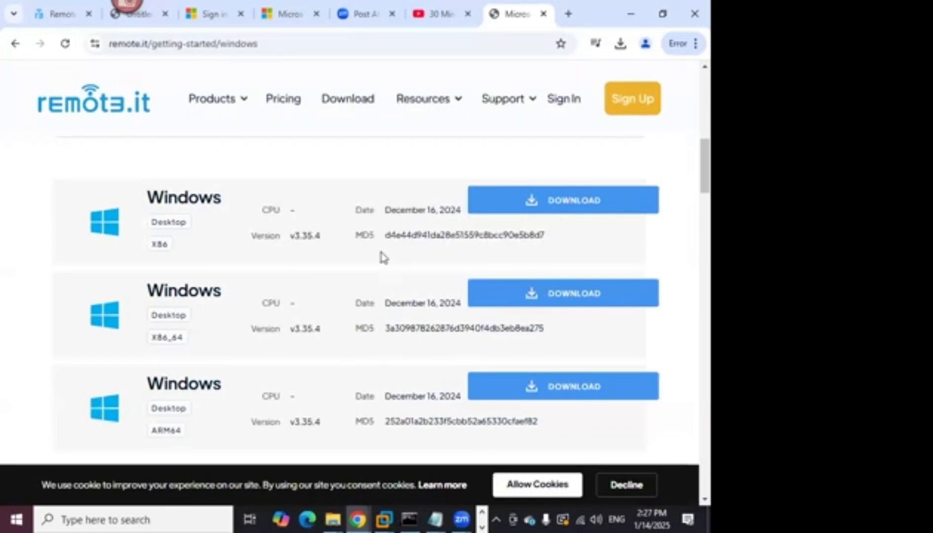
right_click(244, 43)
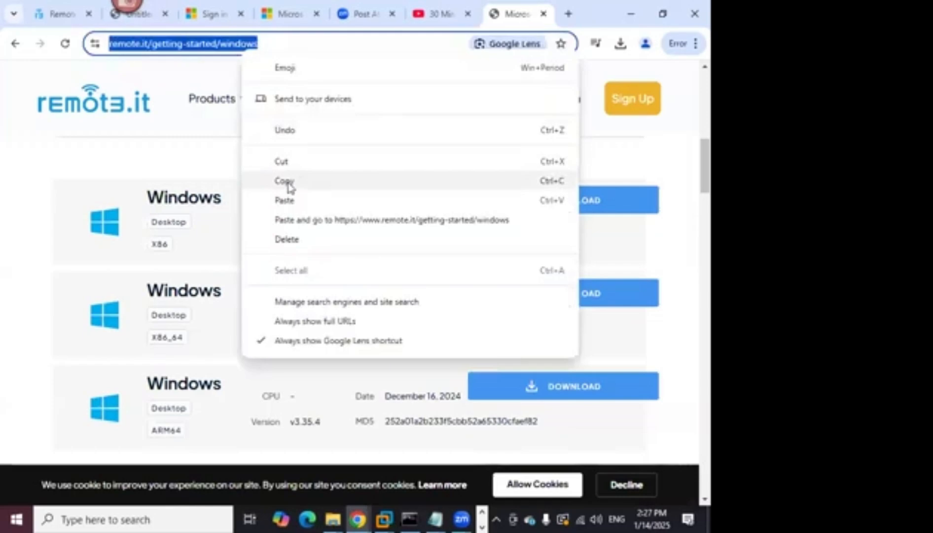
key(Escape)
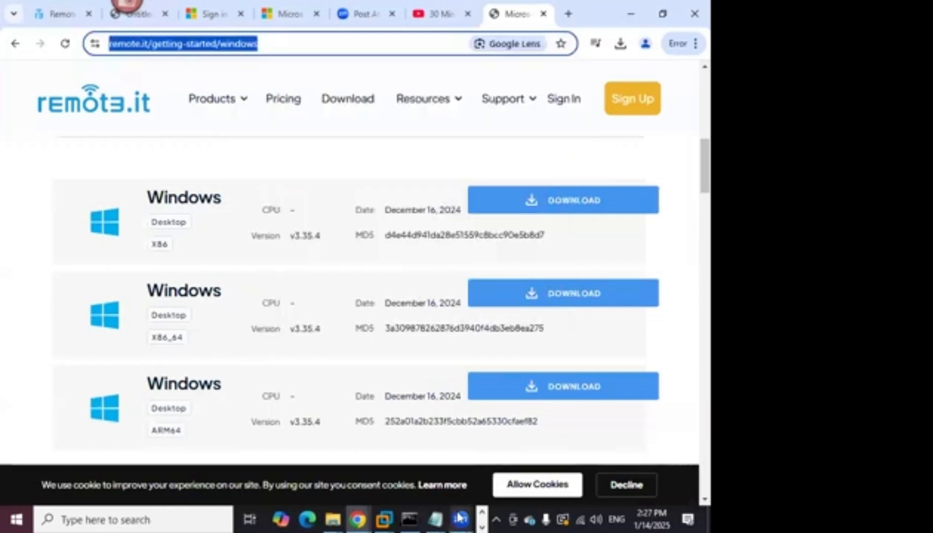
- Check the Zoom meeting controls, then minimize Chrome to reveal the desktop
mouse_move(458, 516)
click(532, 430)
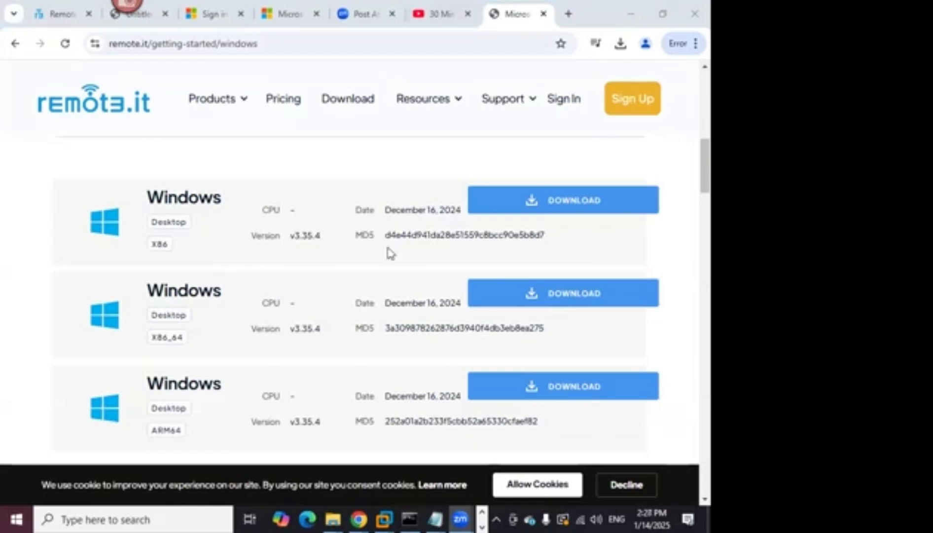
click(630, 13)
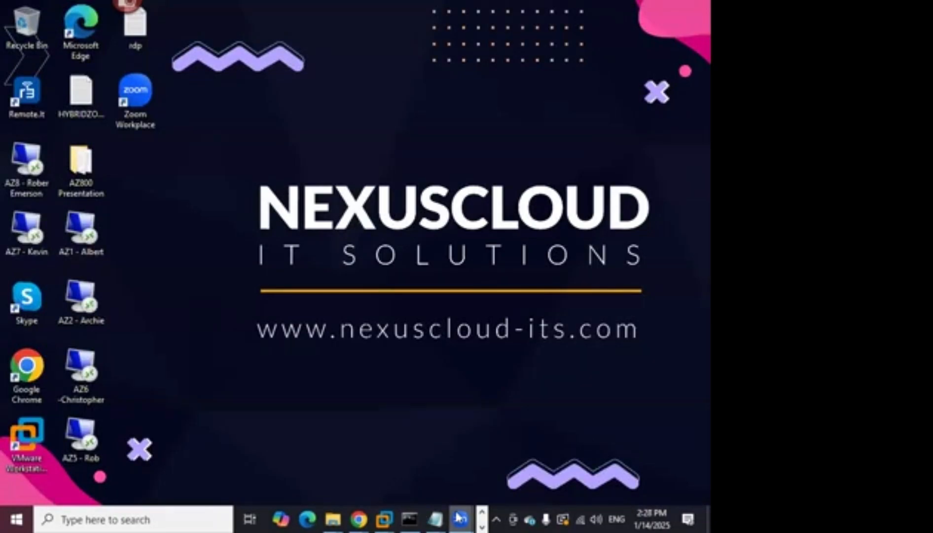
- Bring Remote.It forward on its All Services device list and drag the window further right
click(482, 526)
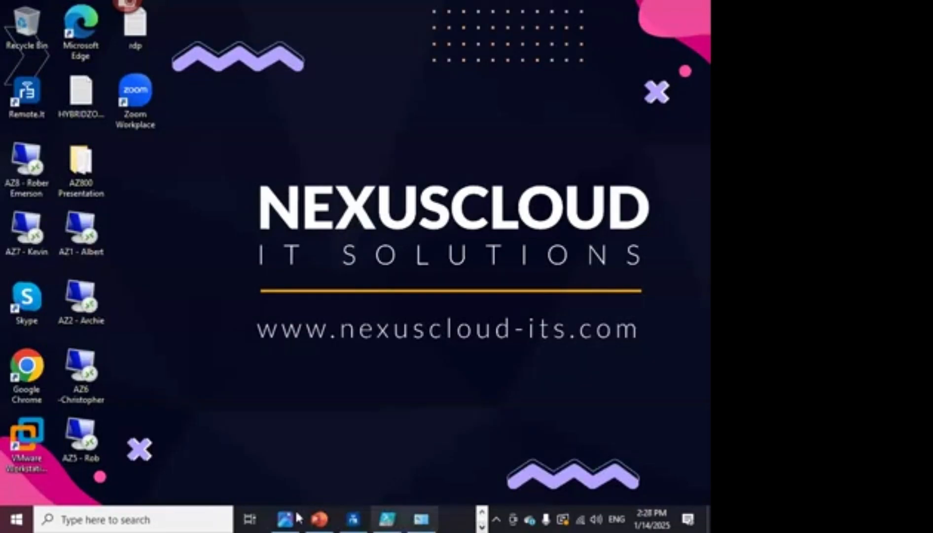
click(353, 519)
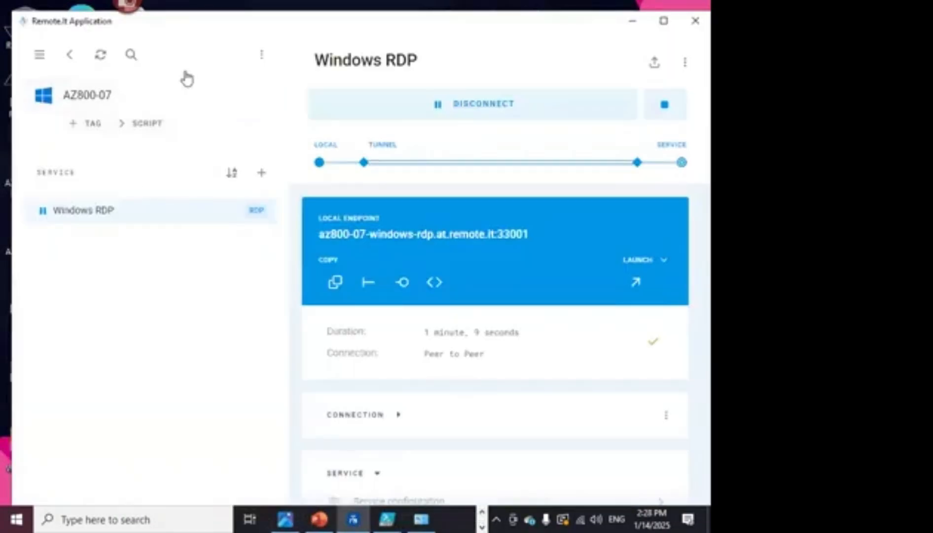
click(70, 55)
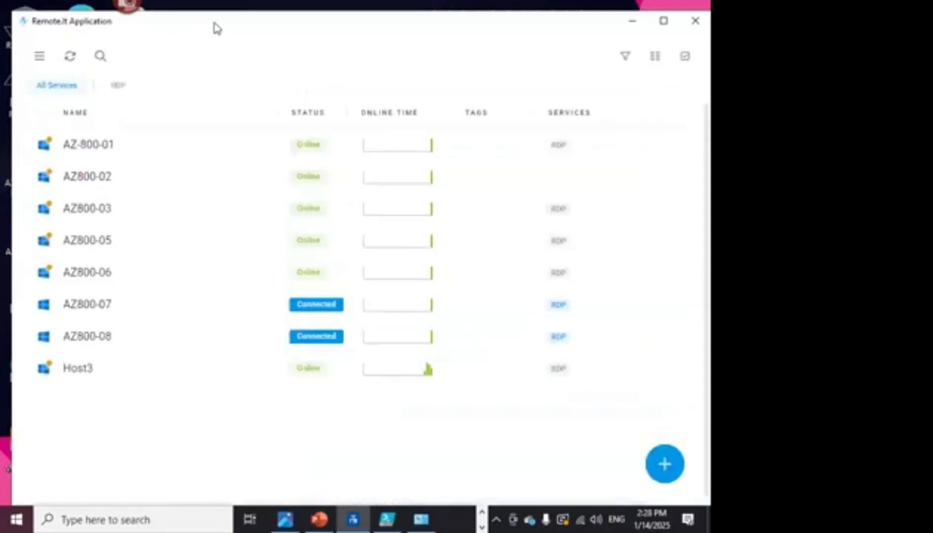
drag(215, 27, 264, 61)
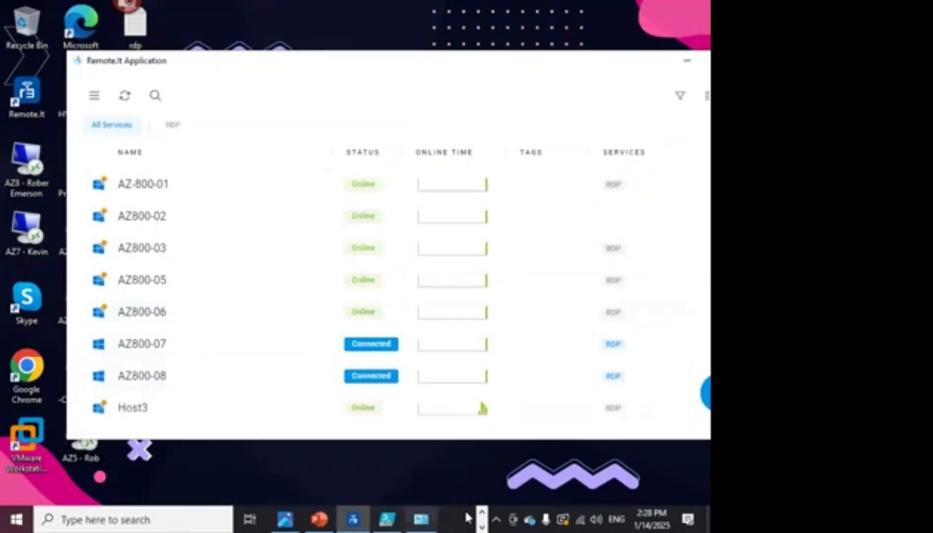
- Cycle through the taskbar's running programs and bring the Zoom meeting controls forward
click(482, 516)
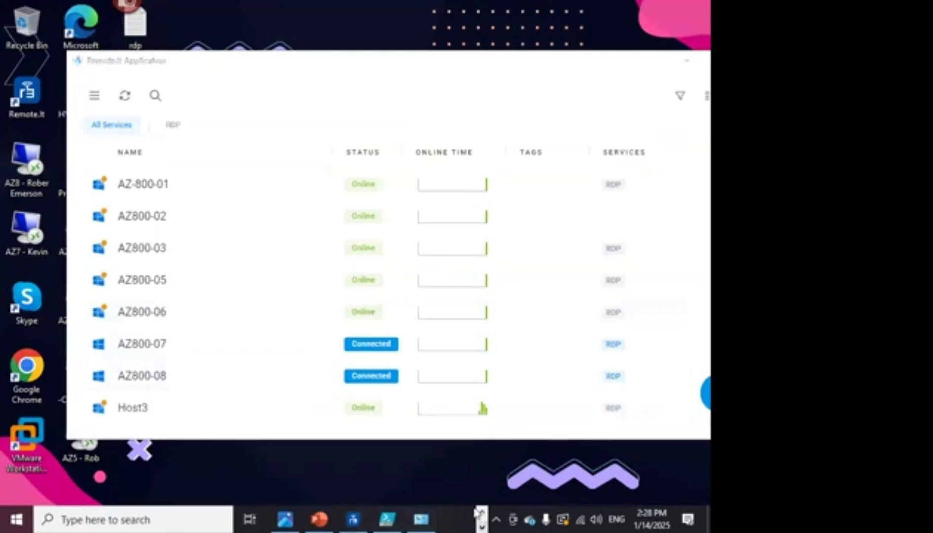
click(482, 511)
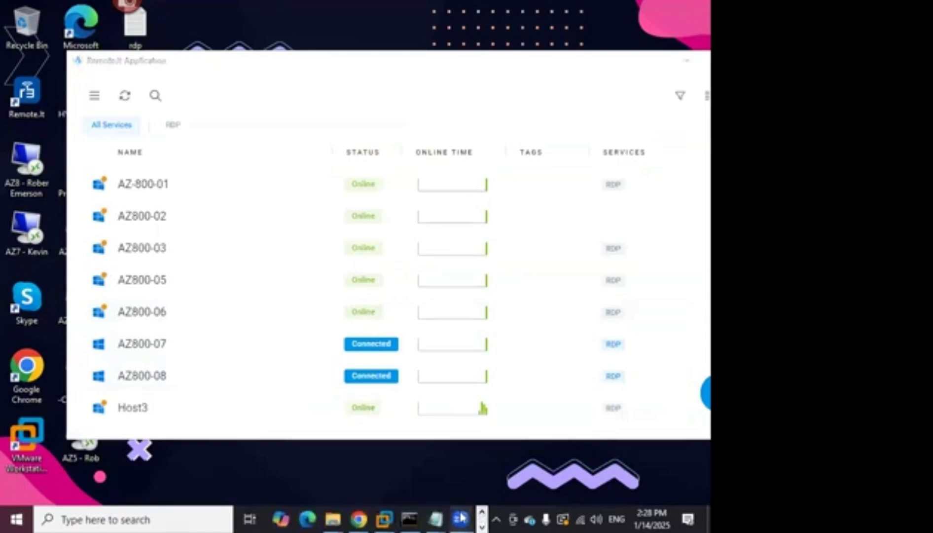
mouse_move(464, 517)
click(513, 436)
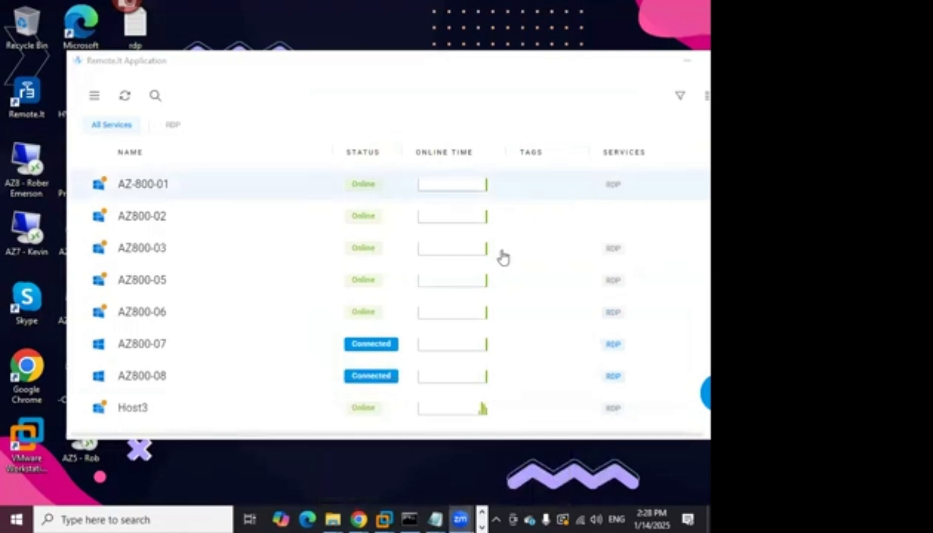
click(483, 513)
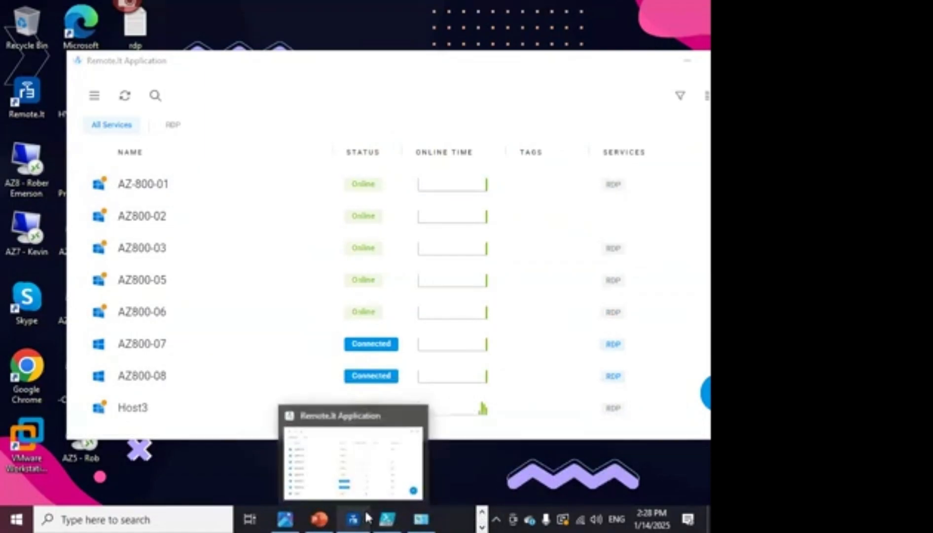
click(482, 513)
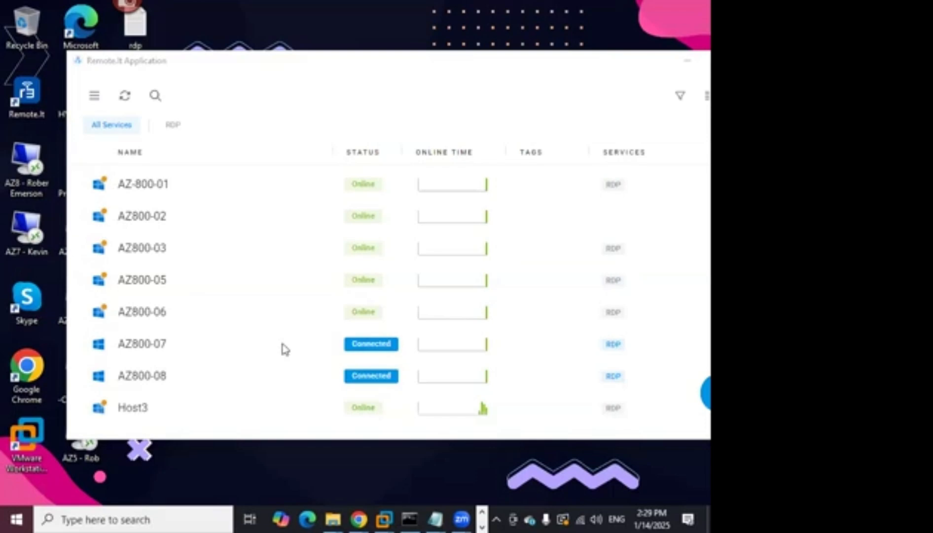
- Connect AZ-800-01's Windows RDP service peer to peer on port 33002 and launch Remote Desktop
click(222, 194)
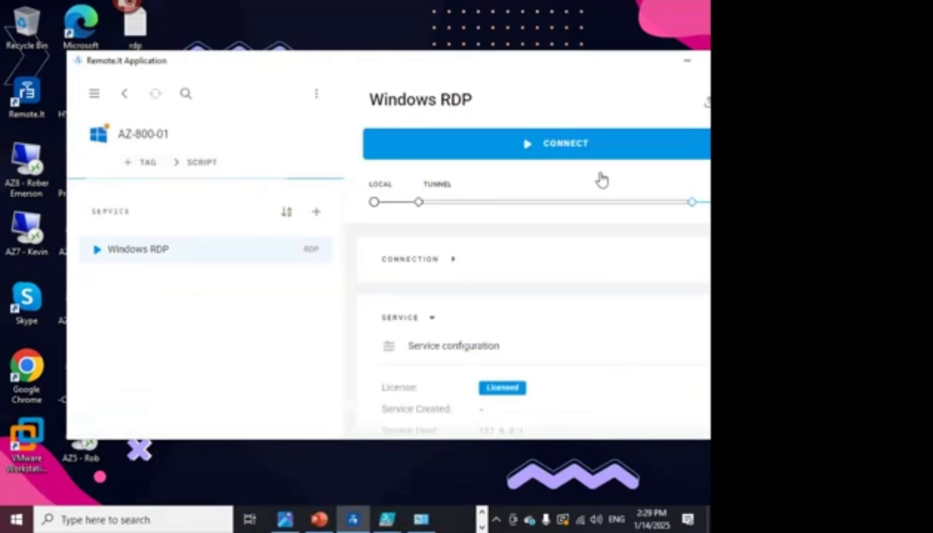
click(504, 182)
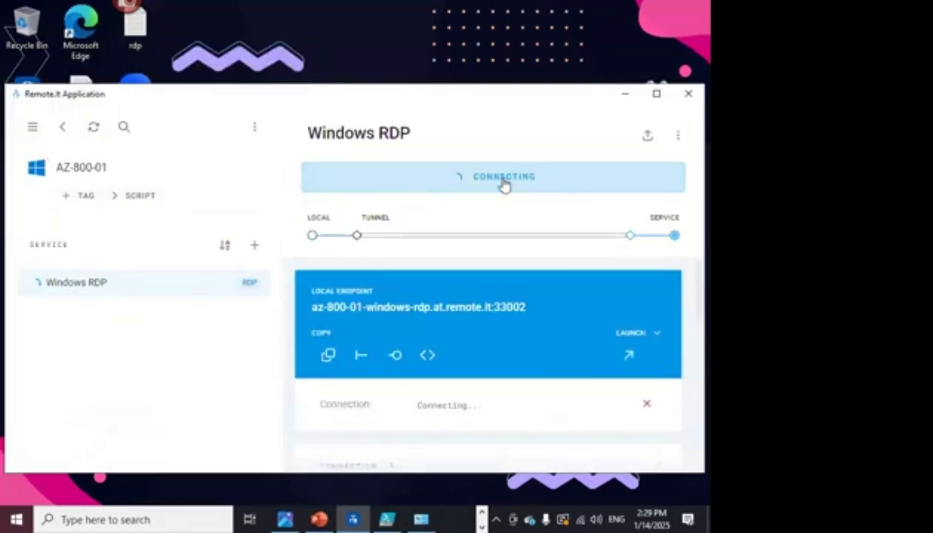
click(645, 403)
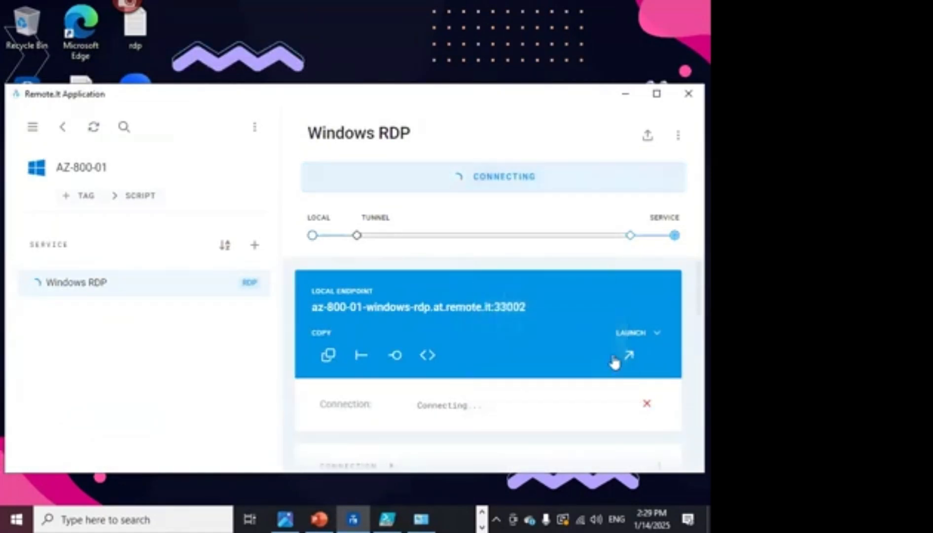
click(630, 356)
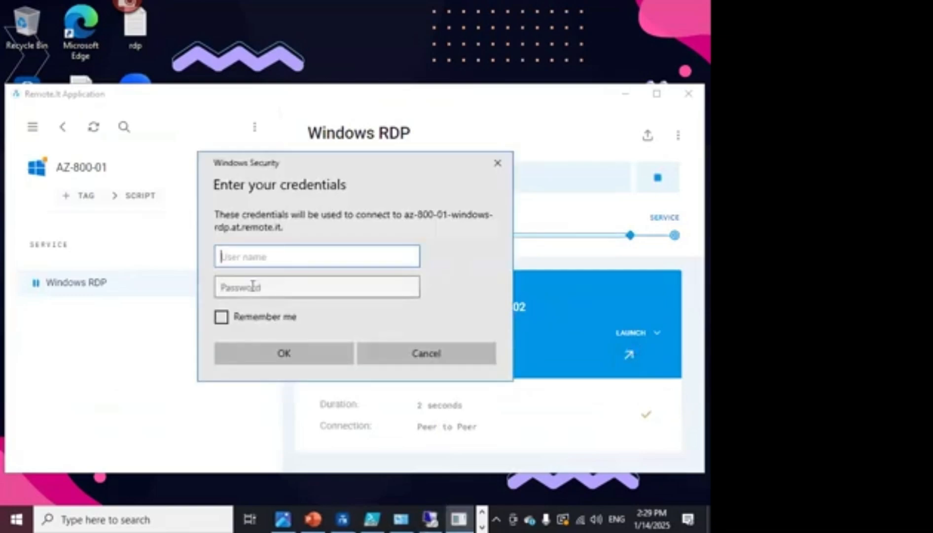
- Enter user name Administrator and the account password, ticking Remember me
click(252, 286)
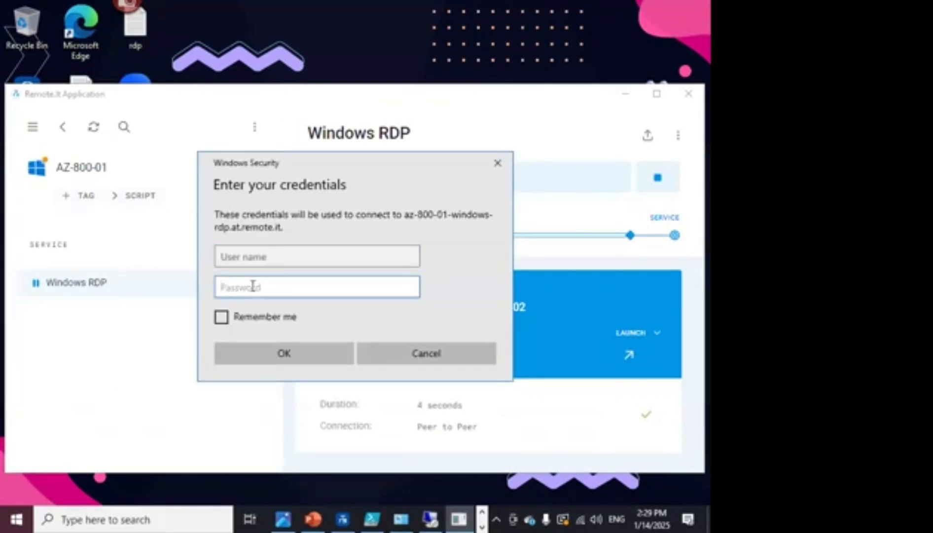
click(271, 256)
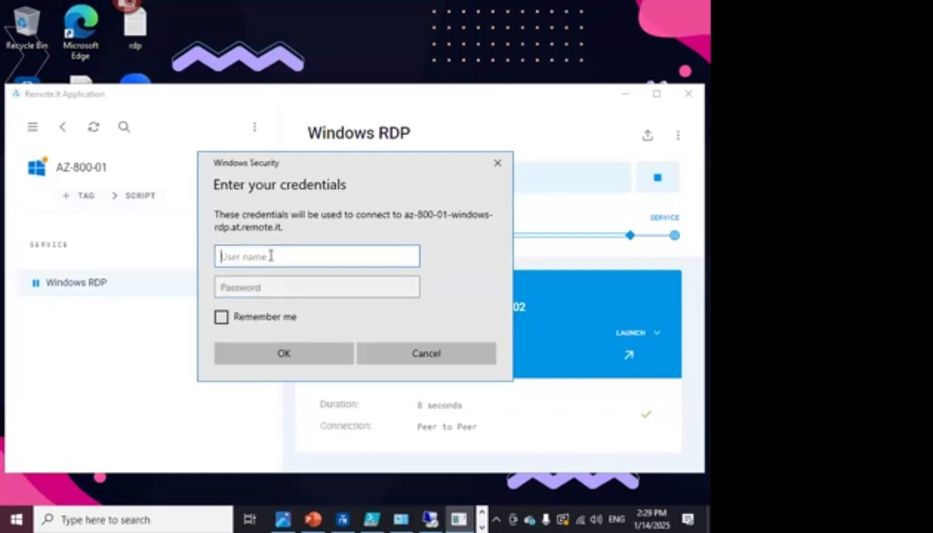
text(Ad)
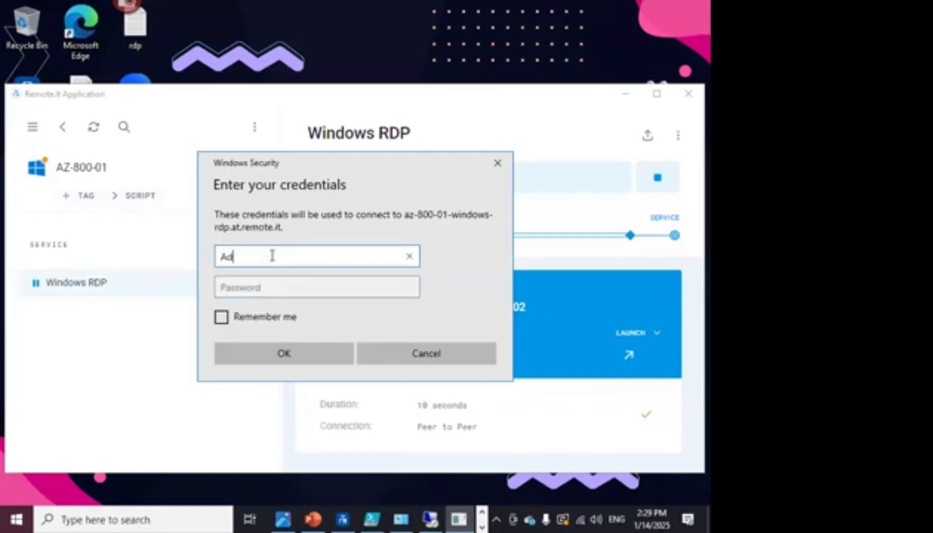
text(ministrator)
key(Tab)
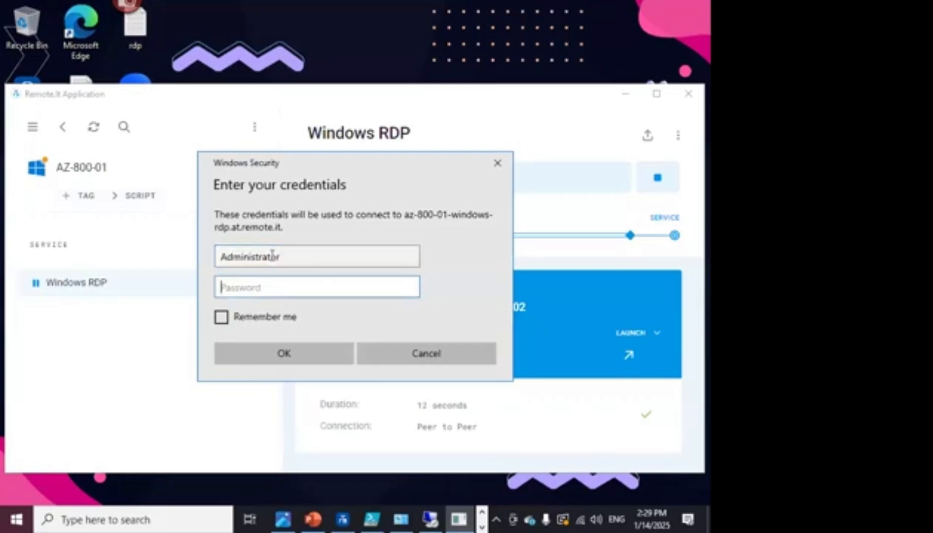
text(•••)
text(*********)
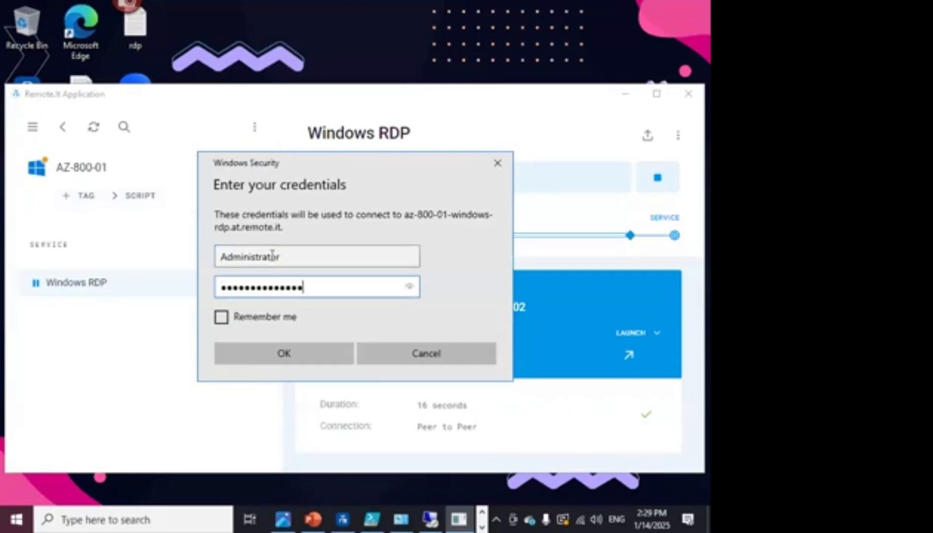
click(266, 317)
- Sign in to AZ-800-01, accept the certificate warning, and minimize the session
click(276, 353)
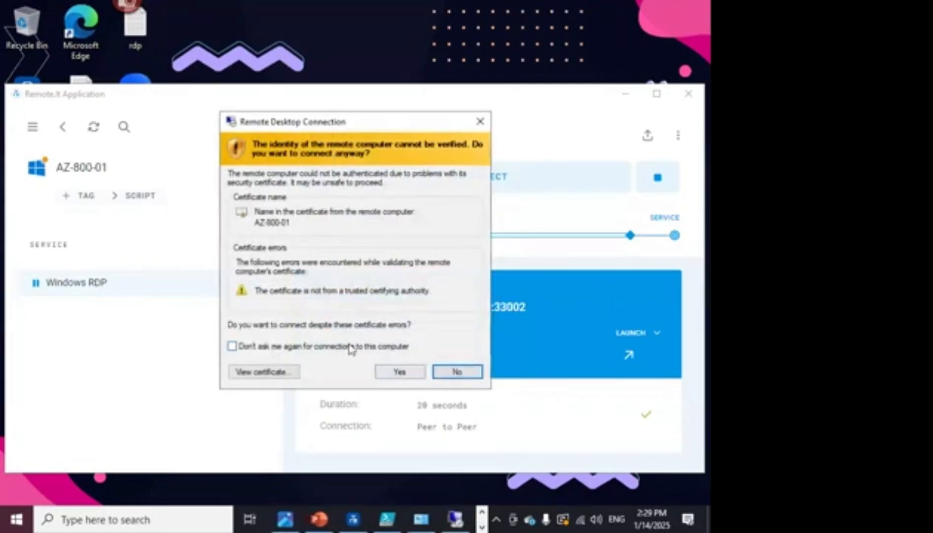
click(399, 371)
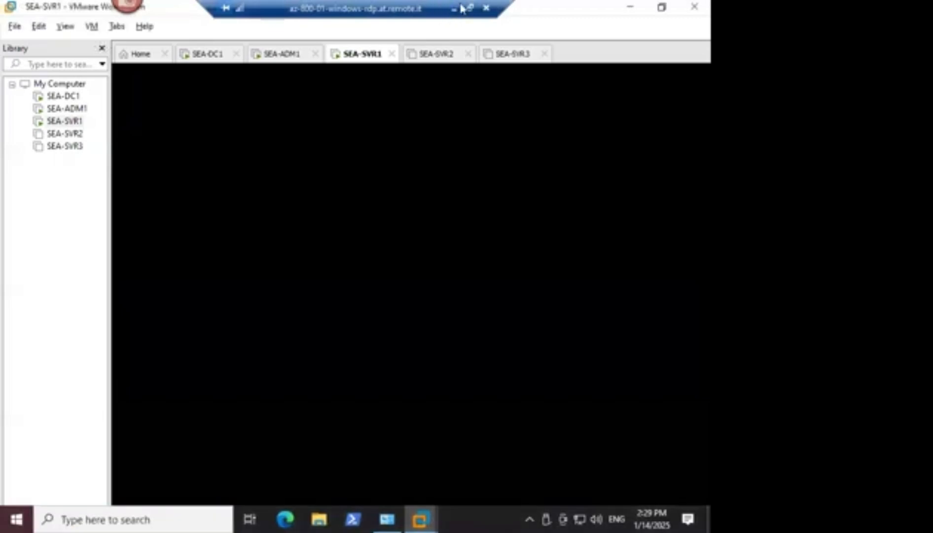
click(454, 8)
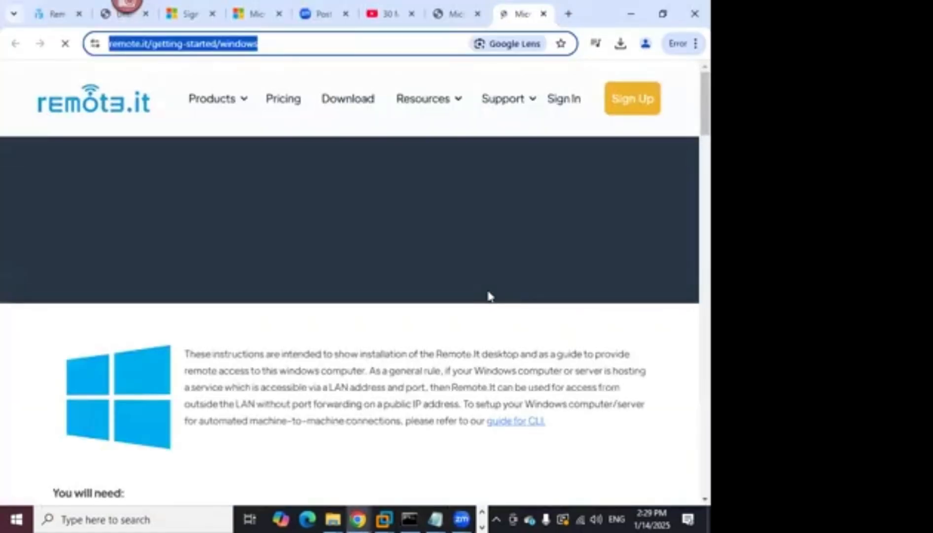
- Scroll to the v3.35.4 Download section showing the X86_64 installer, then minimize Chrome
scroll(488, 296, down, 9)
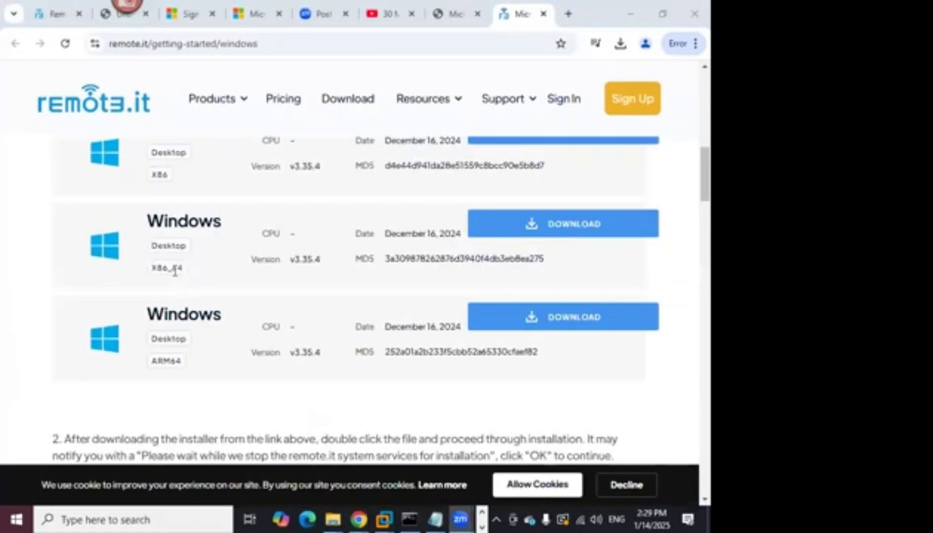
drag(172, 269, 184, 270)
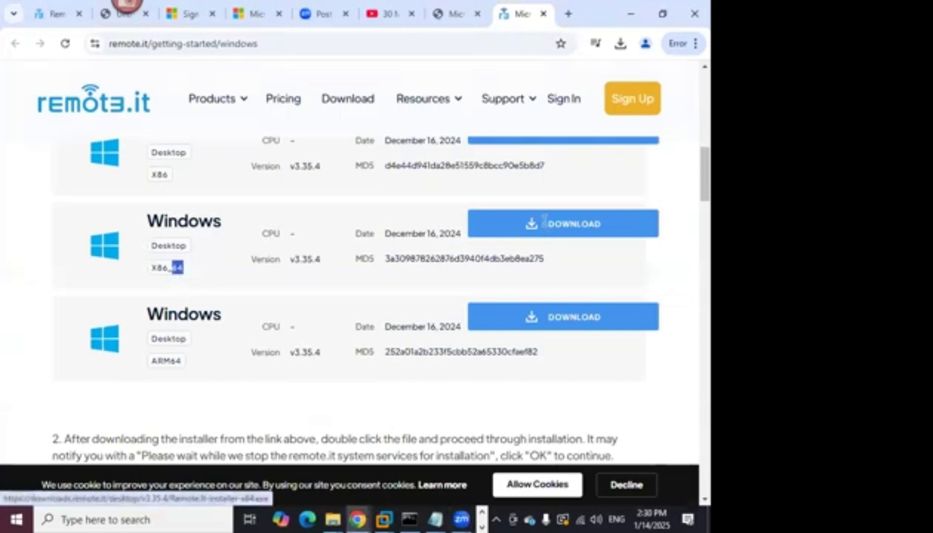
mouse_move(444, 517)
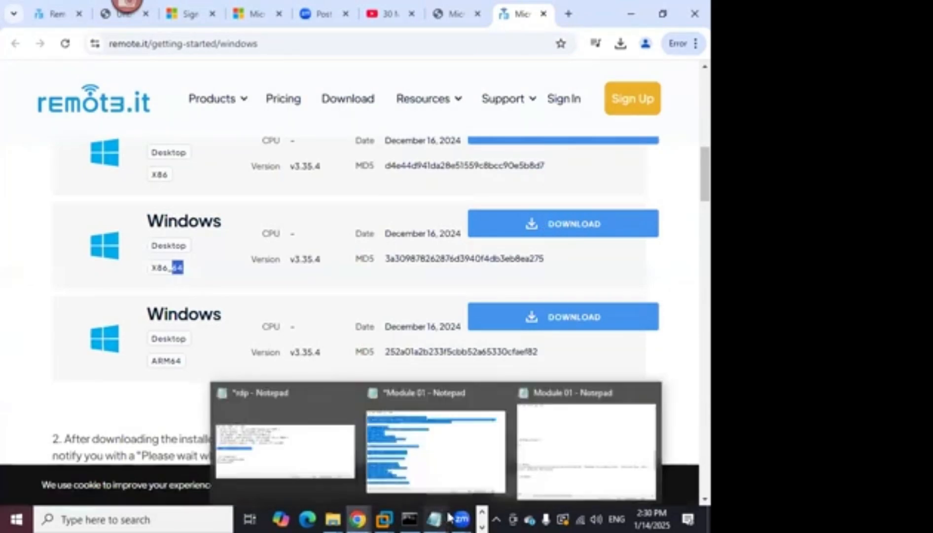
click(632, 16)
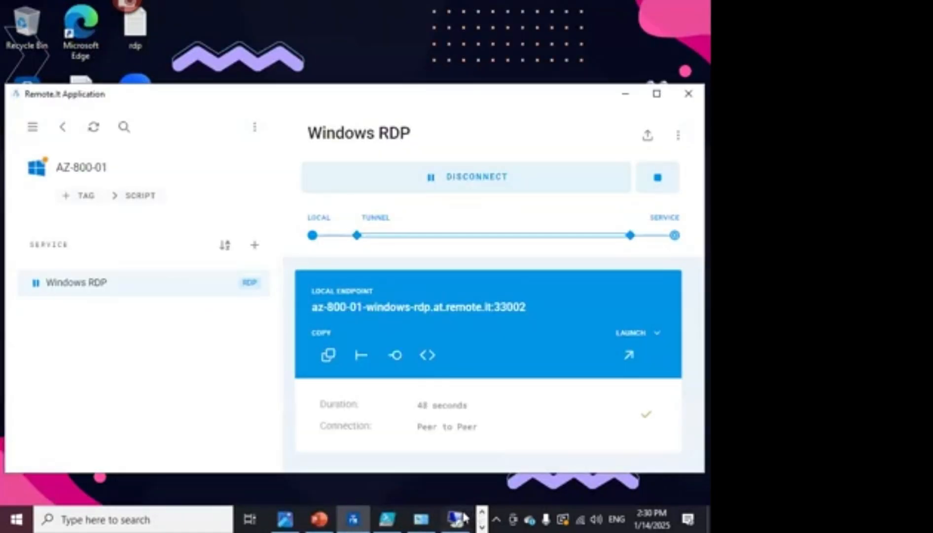